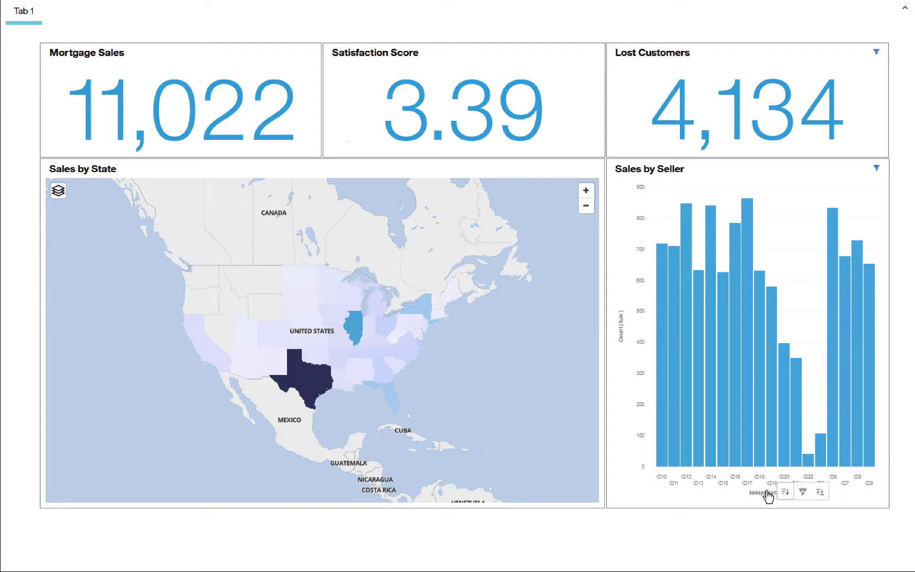
- Limit the salespeople in the Sales by Seller chart to the top 5 results, using top count by Count
left_click(819, 492)
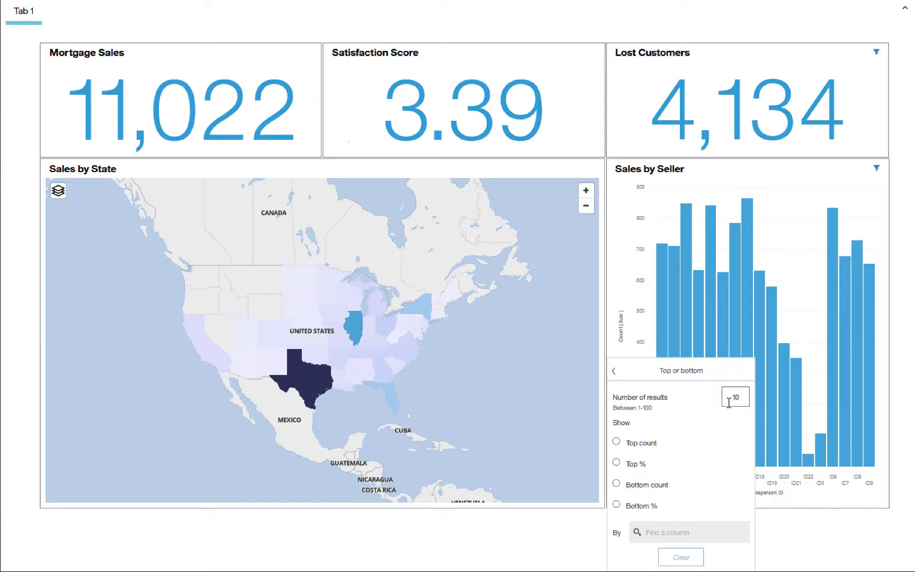
left_click(729, 403)
key("BackSpace")
key("BackSpace")
type("5")
left_click(641, 442)
left_click(679, 530)
type("count")
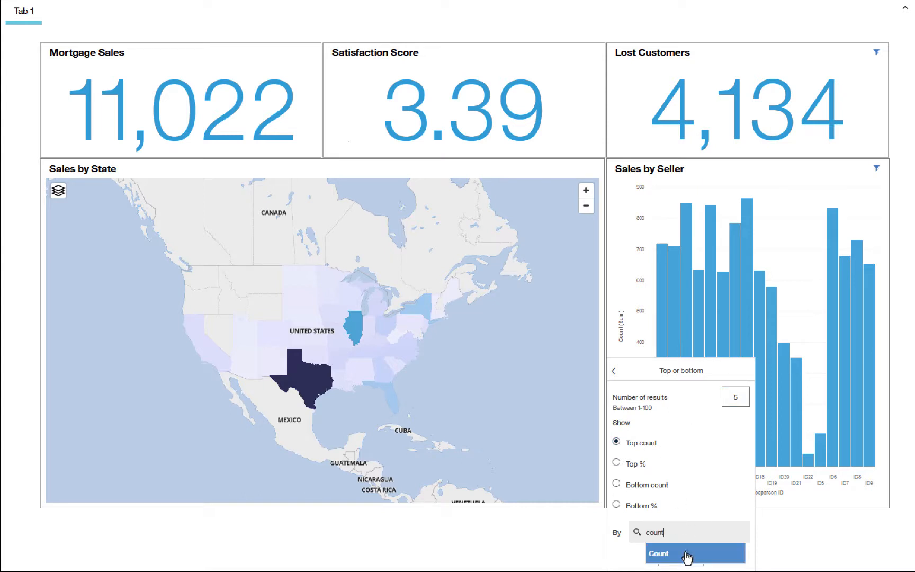
left_click(687, 555)
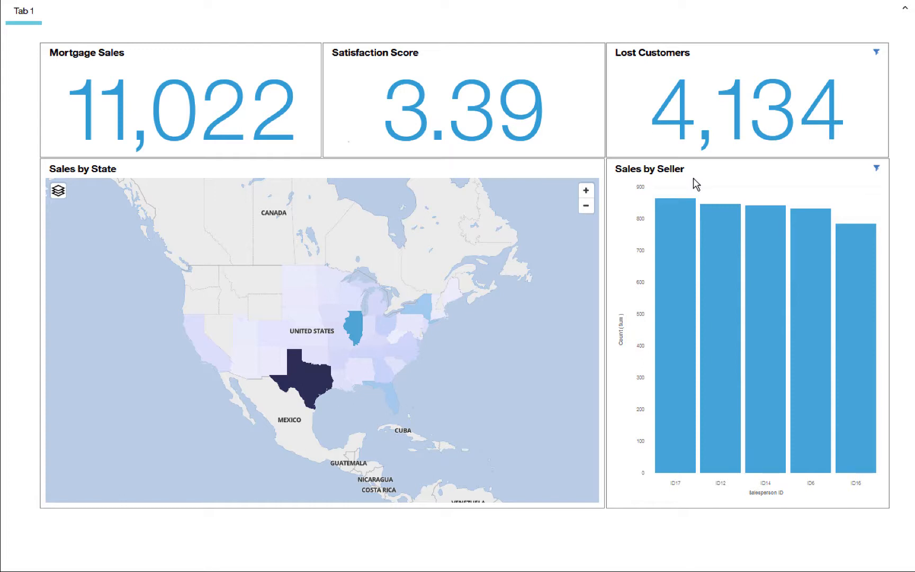
- Leave full-screen view, switch the dashboard to editing and color the Sales by Seller columns by Churn
key("Escape")
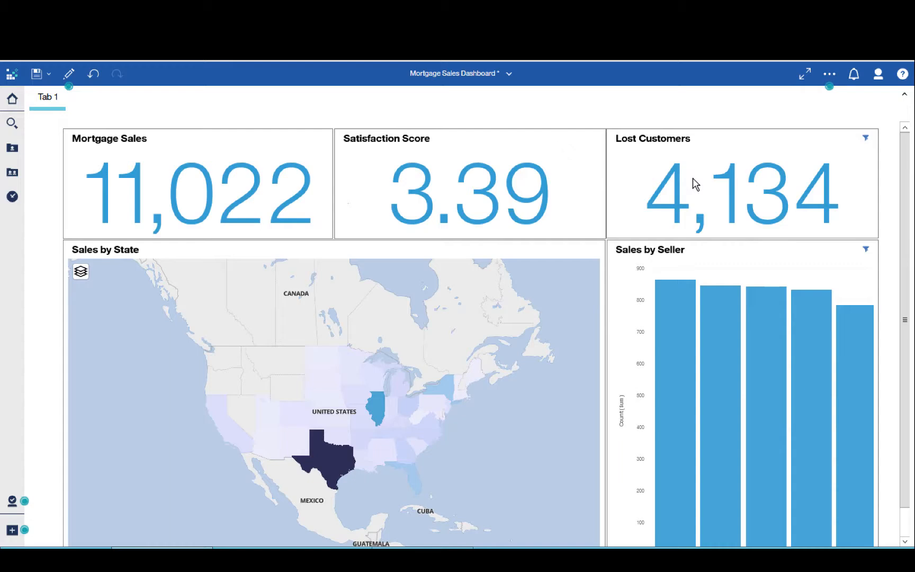
left_click(68, 74)
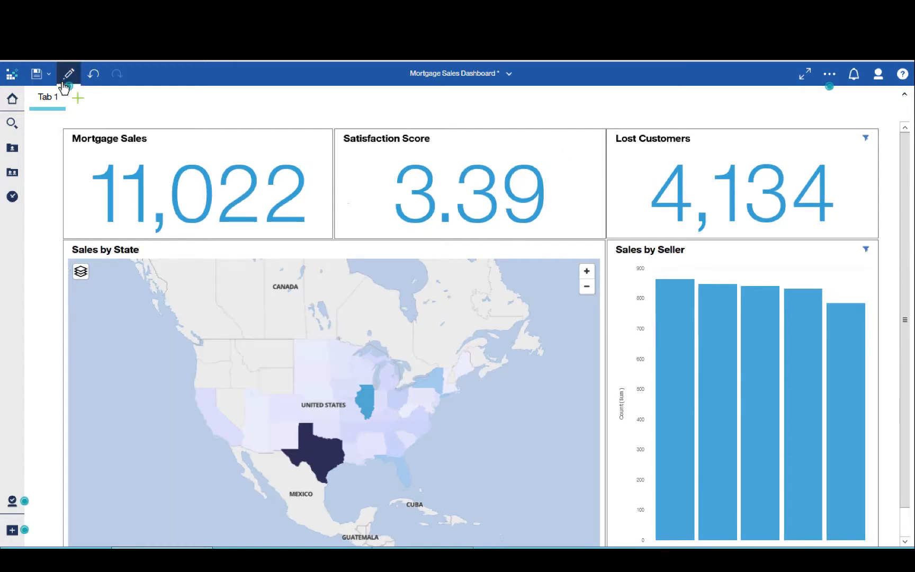
left_click(826, 294)
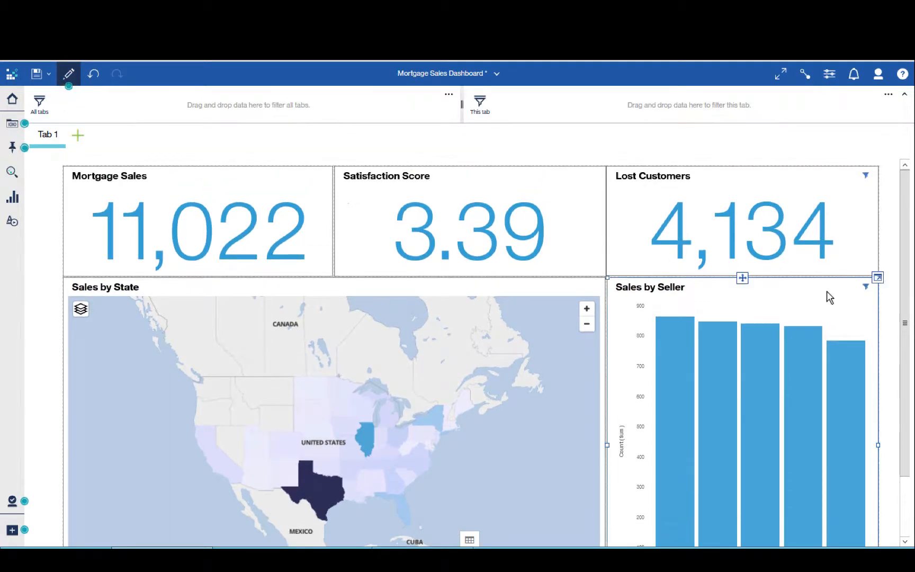
left_click(879, 280)
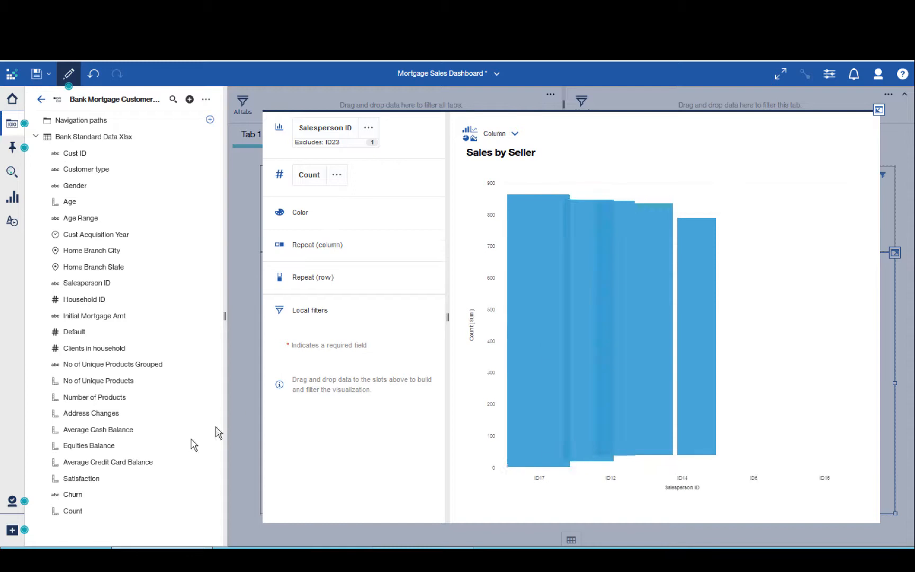
left_click_drag(70, 502, 369, 219)
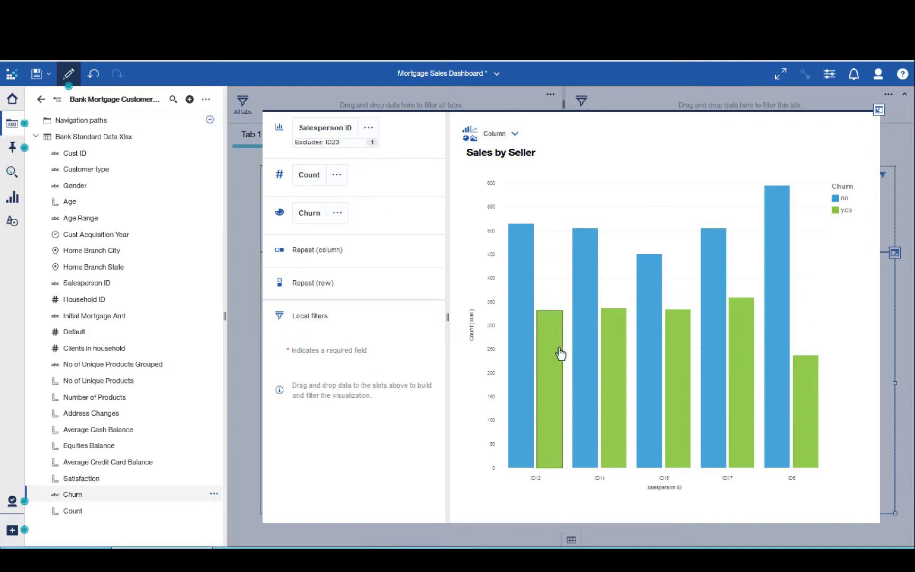
mouse_move(560, 354)
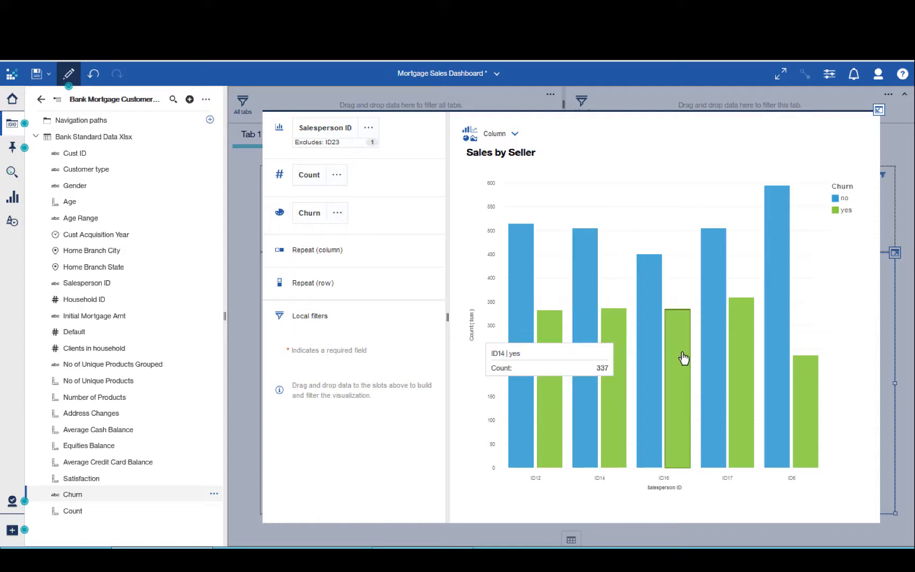
mouse_move(683, 359)
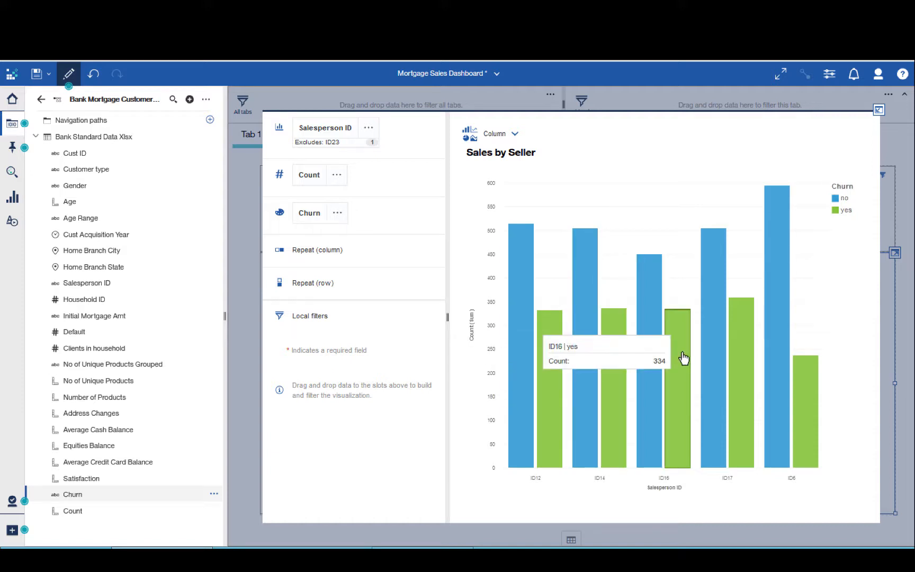
left_click(878, 110)
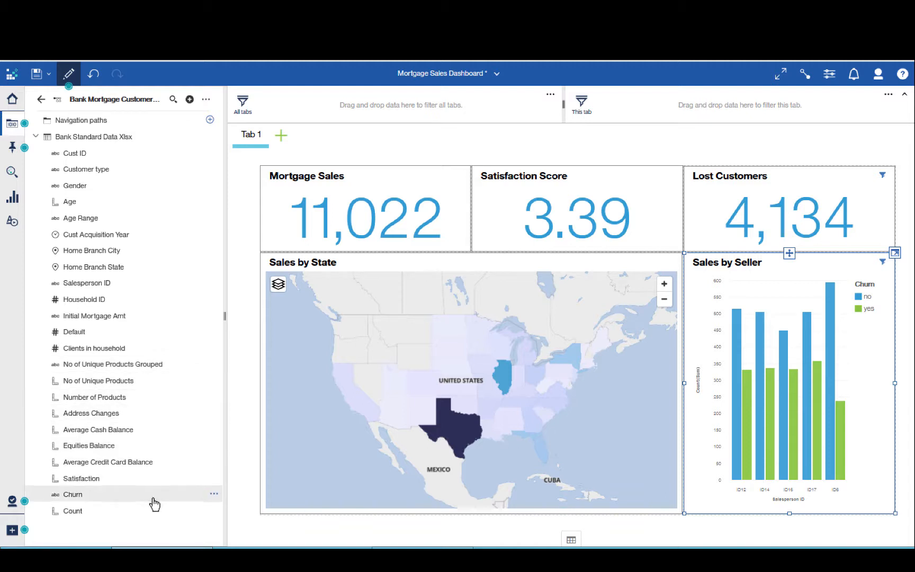
- Create a calculation from Count with the expression (IF ( Bank_Standard_data_xlsx.Churn = 'yes') THEN (1) ELSE (0)) / Bank_Standard_data_xlsx.Count_
left_click(213, 510)
left_click(261, 517)
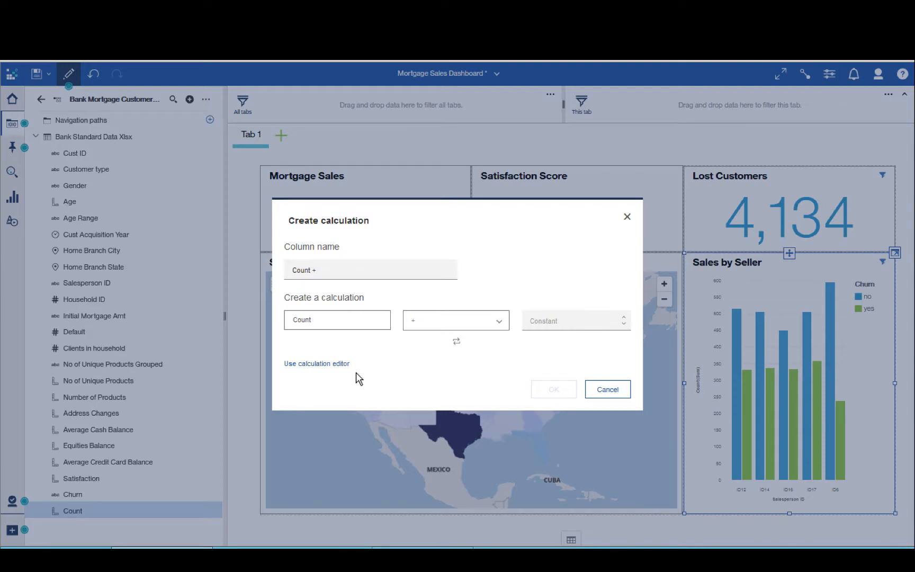
left_click(337, 363)
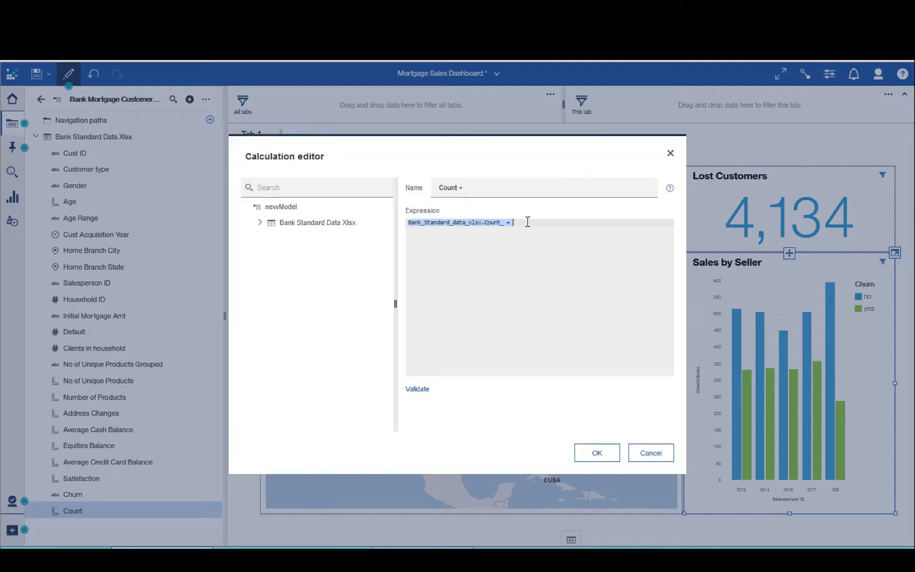
type("(IF ( Bank_Standard_data_xlsx.Churn = 'yes') THEN (1) ELSE (0)) / Bank_Standard_data_xlsx.Count_")
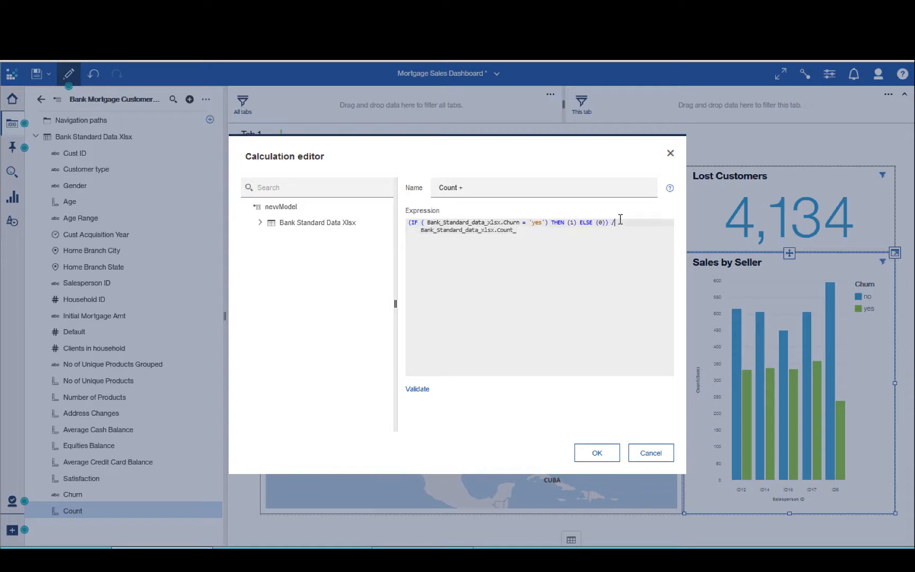
left_click_drag(617, 222, 407, 223)
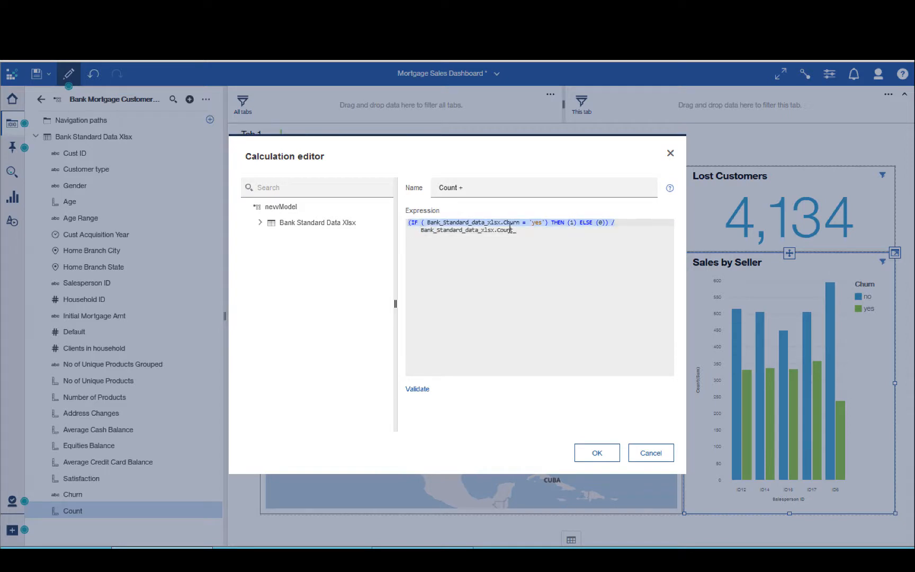
left_click_drag(529, 231, 421, 230)
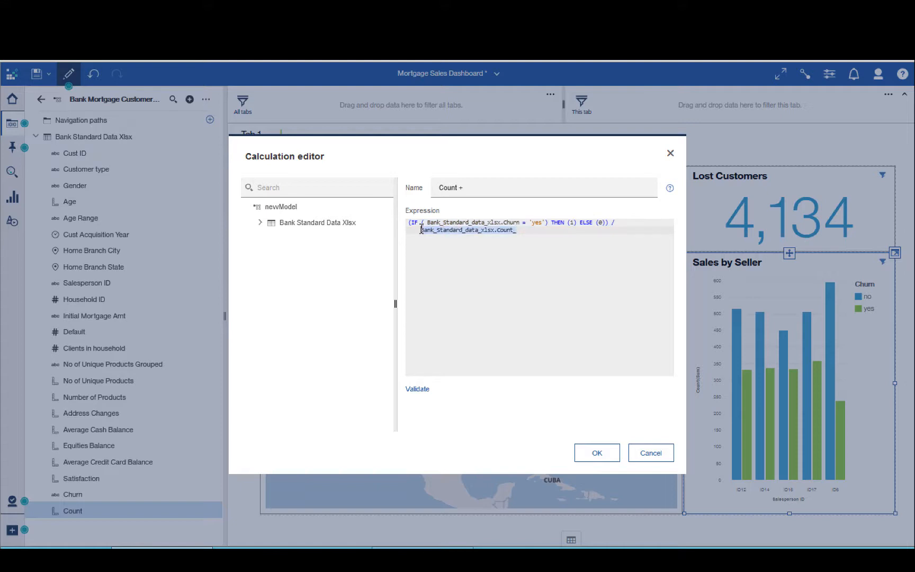
- Name the calculation Churn Rate and save it to the data source
left_click(479, 187)
key("shift+Left")
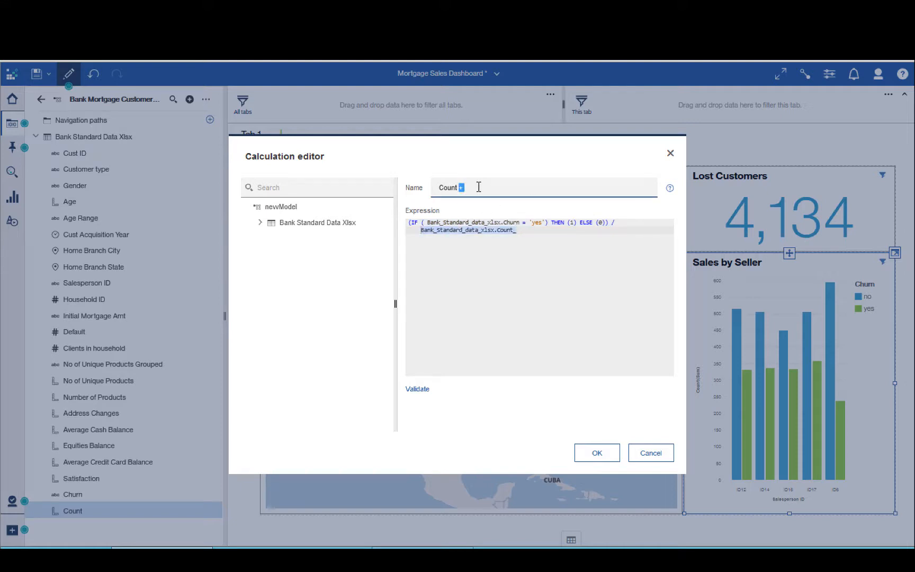
key("shift+Home")
type("Churn Rate")
left_click(592, 452)
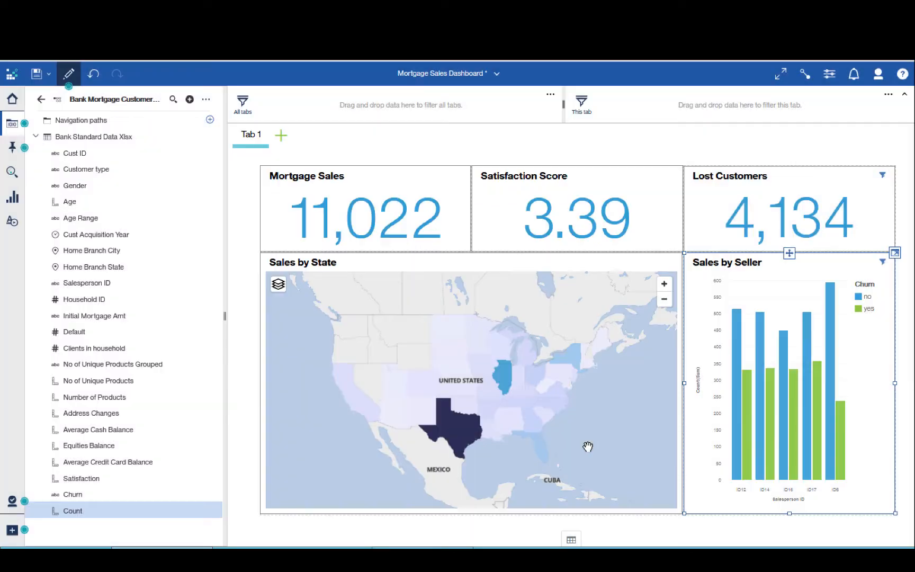
- Replace the Lost Customers tile with a Churn Rate summary tile in the same spot
left_click(643, 212)
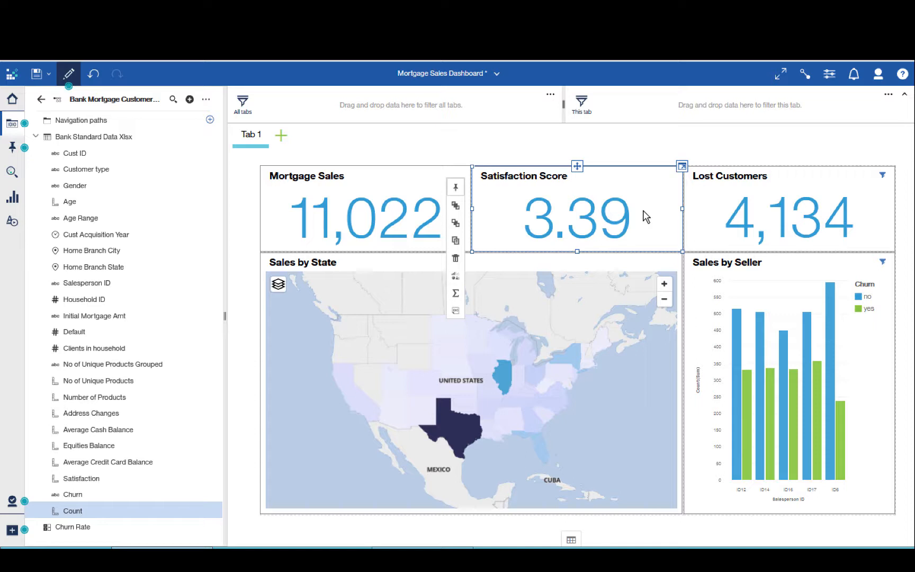
left_click(714, 205)
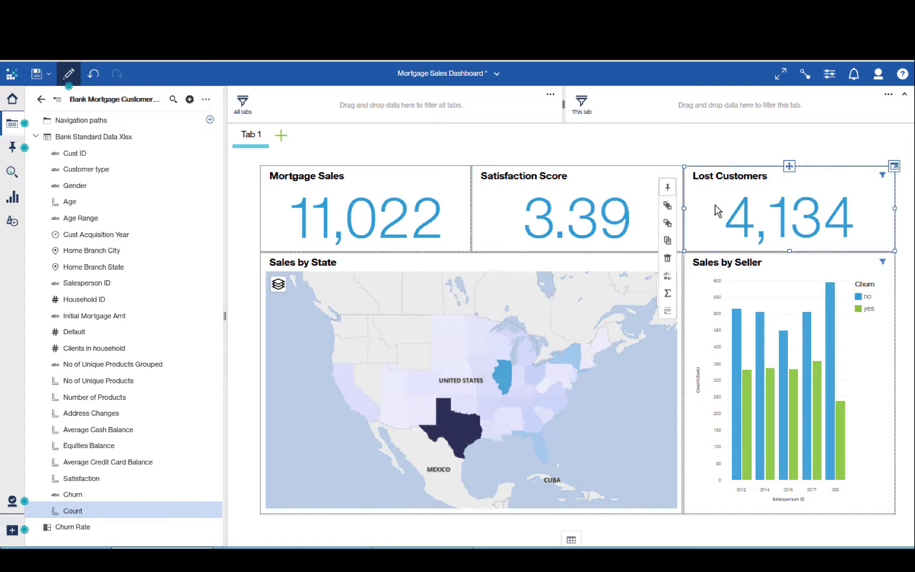
key("Delete")
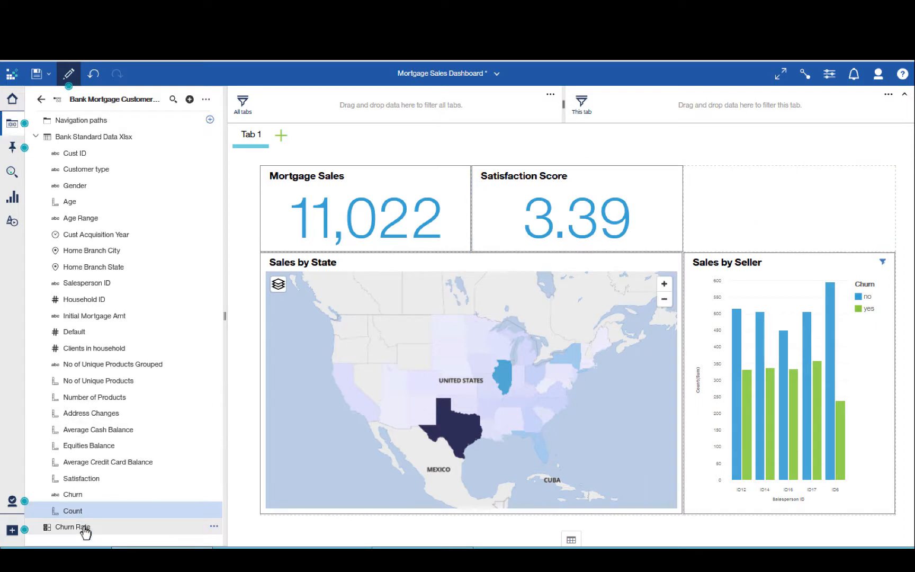
left_click_drag(81, 526, 791, 217)
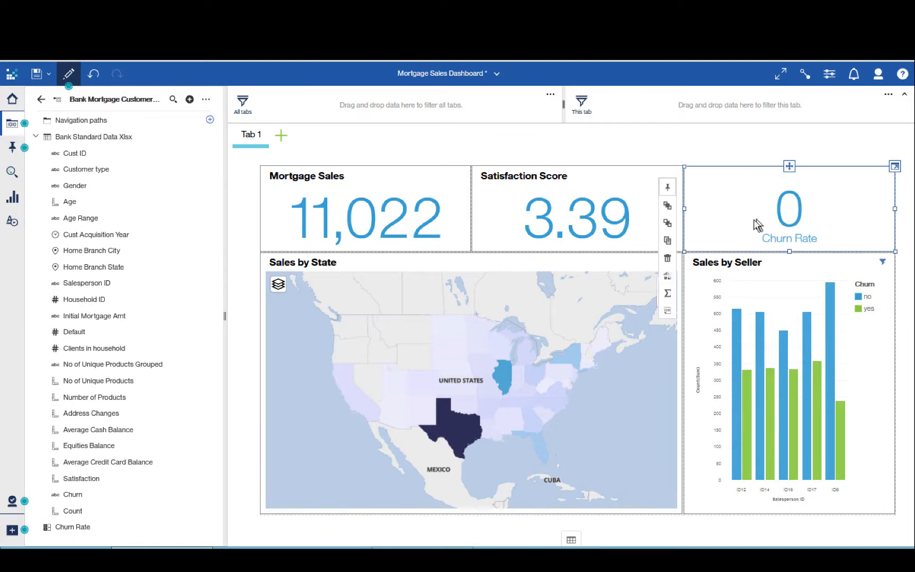
- Summarize the Churn Rate tile by Average
left_click(667, 296)
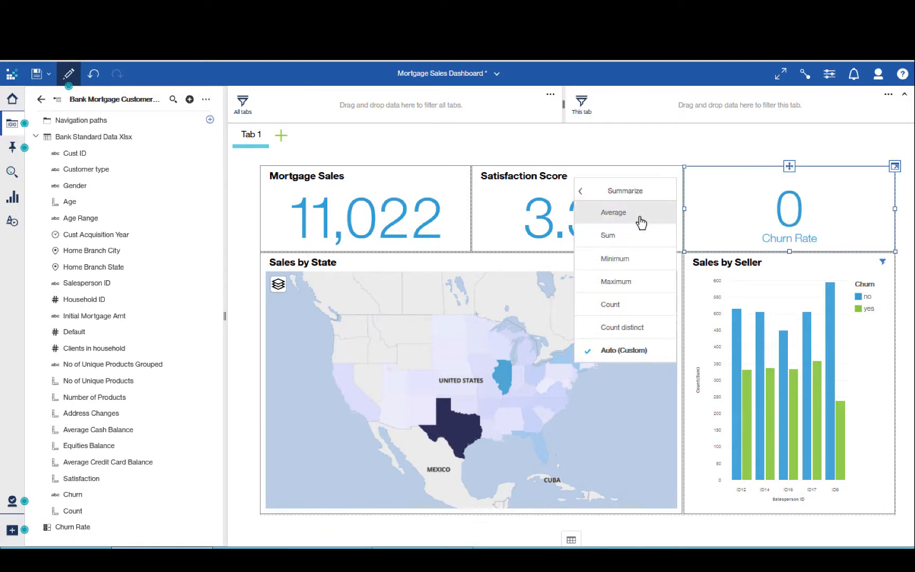
left_click(640, 222)
left_click(698, 157)
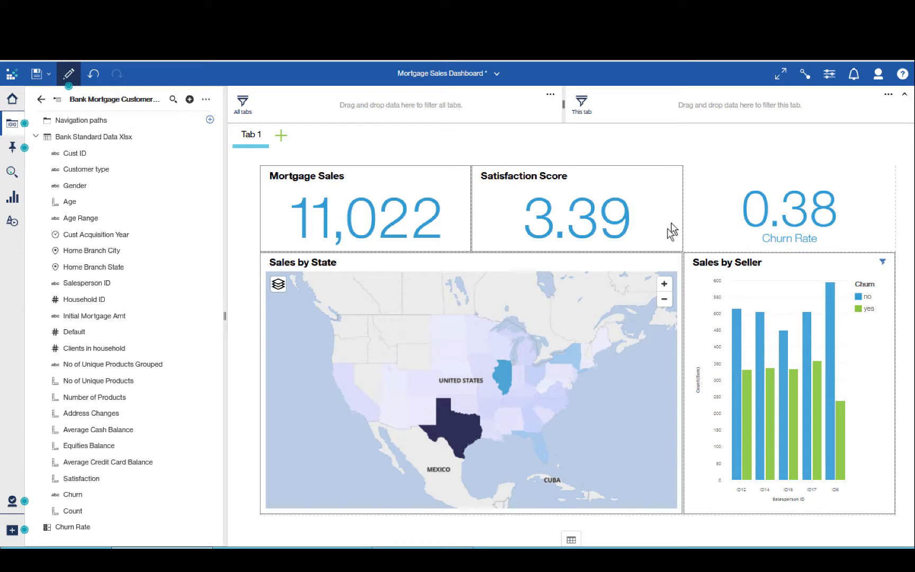
- Replace Cust ID with Churn Rate as the region color of the Sales by State map, summarized by Average
left_click(650, 261)
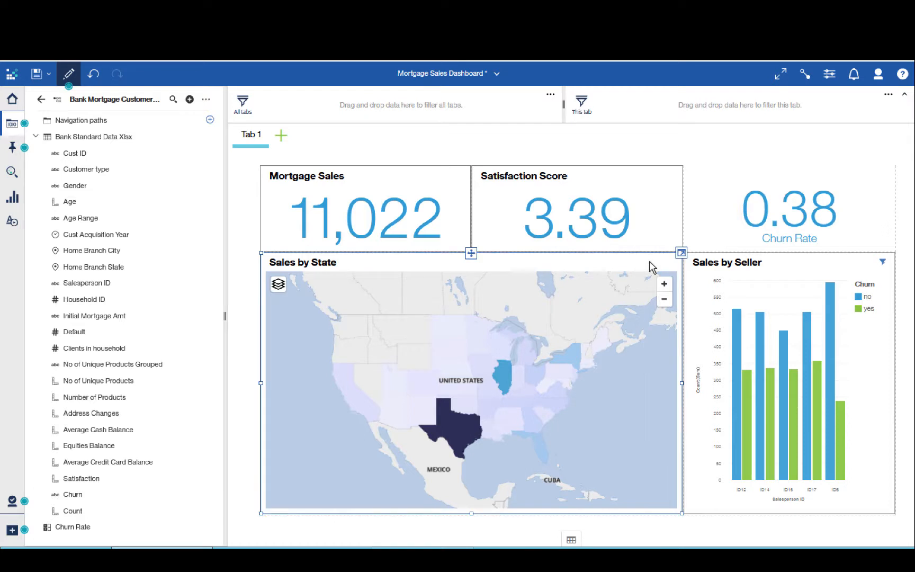
left_click(681, 254)
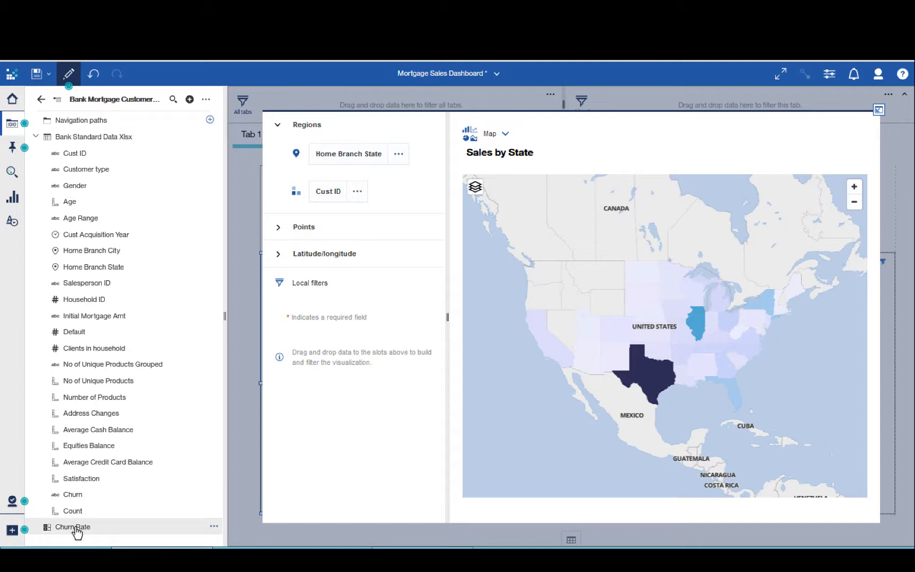
left_click_drag(76, 529, 377, 194)
left_click(373, 192)
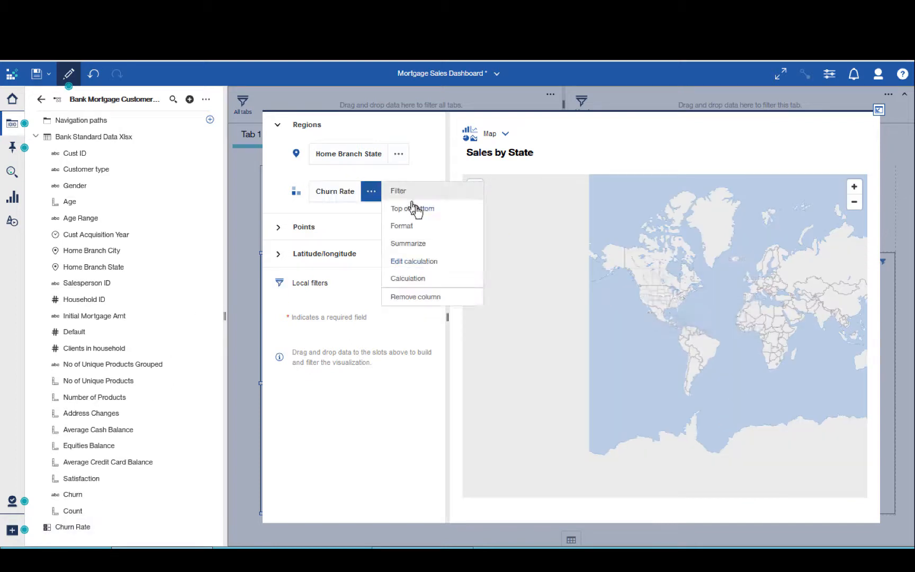
left_click(430, 244)
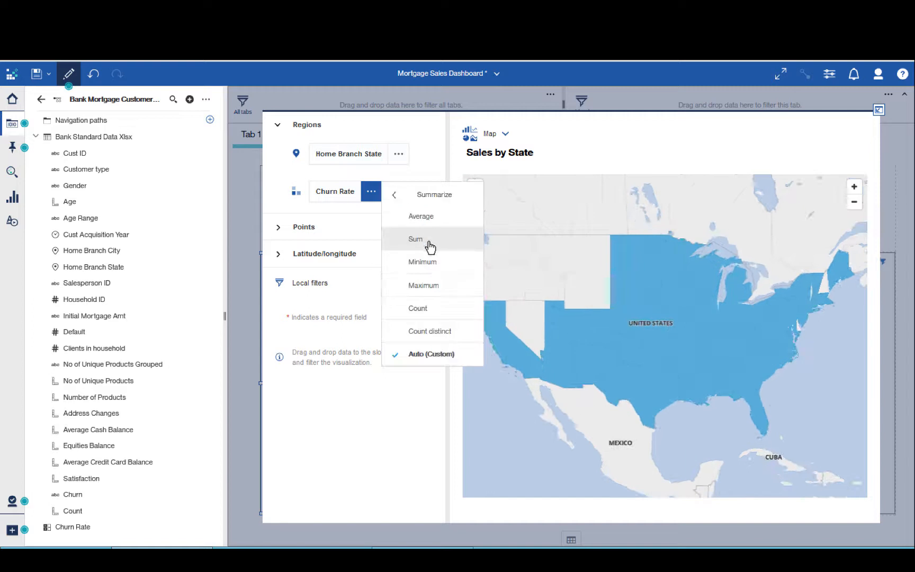
left_click(430, 218)
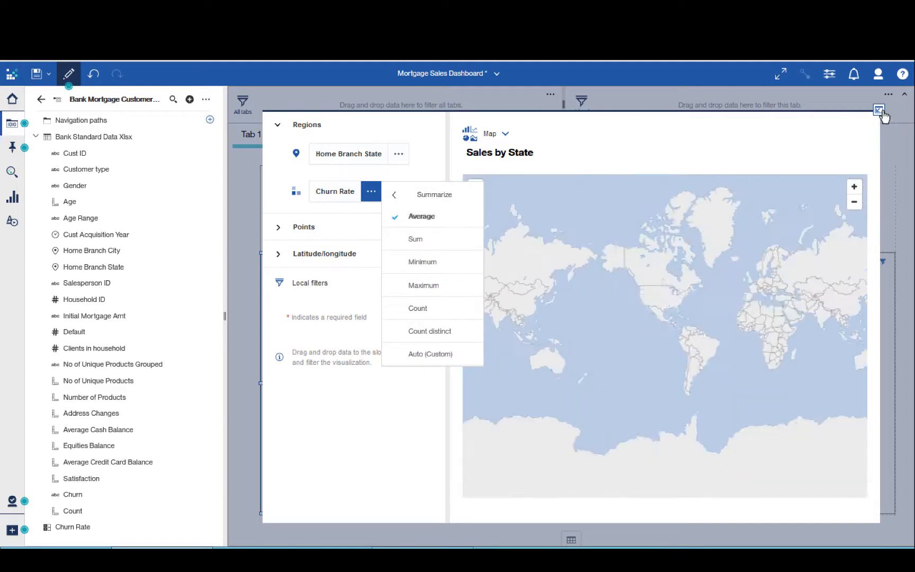
left_click(878, 110)
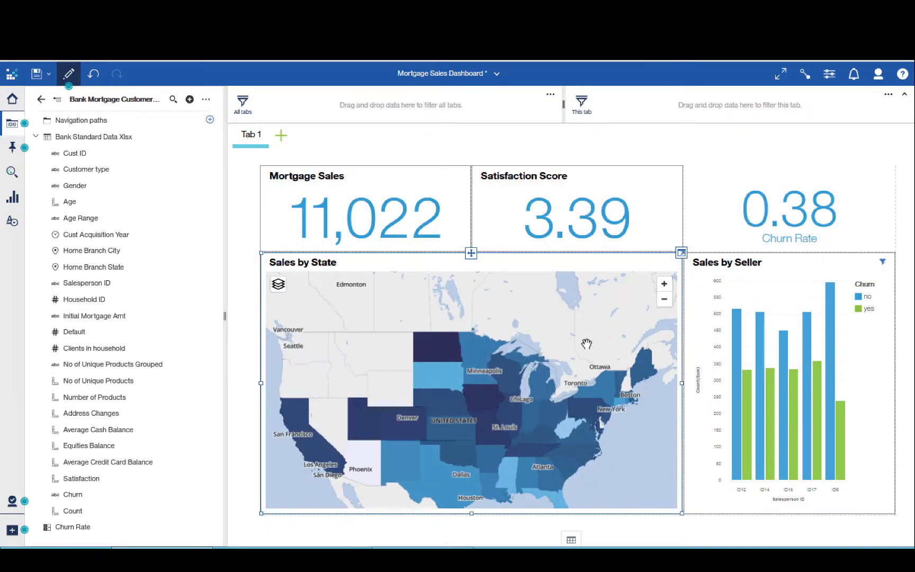
left_click_drag(617, 337, 608, 316)
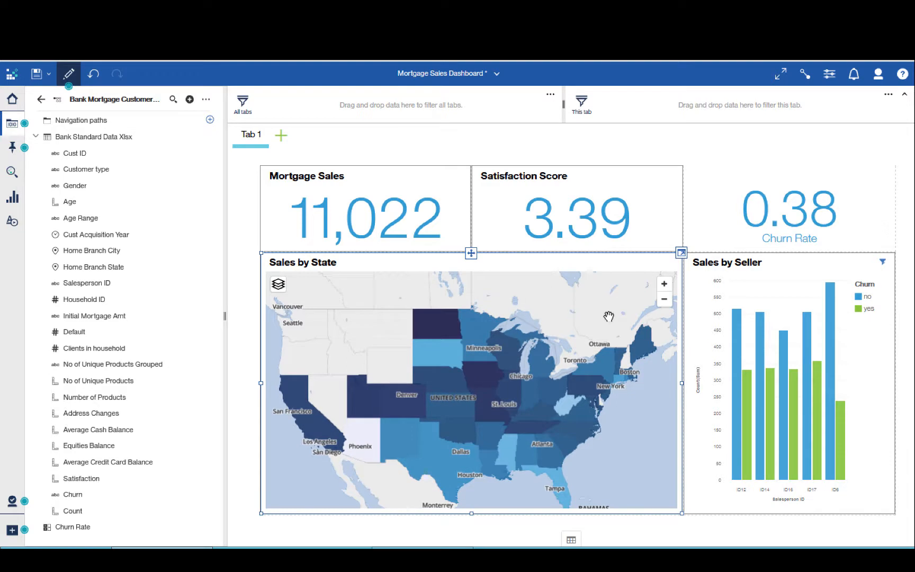
mouse_move(434, 464)
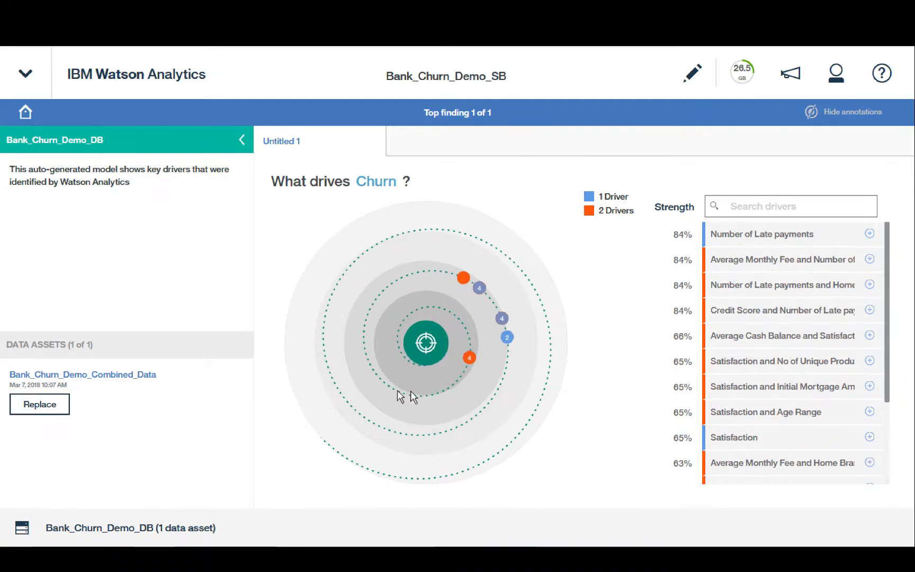
- Switch to the Bank_Churn_Demo_Stream in IBM SPSS Modeler and examine the Churn model's summary and predictor importance
mouse_move(468, 363)
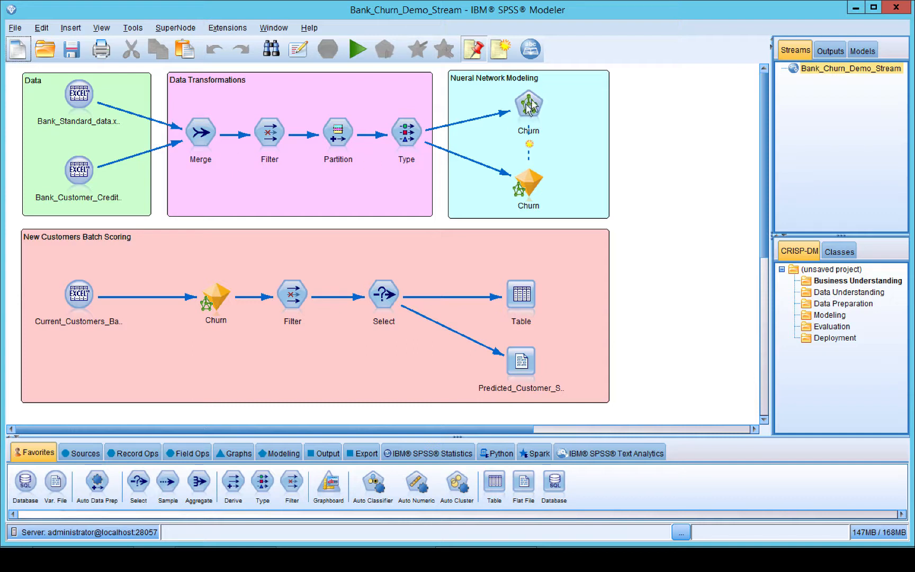
double_click(530, 186)
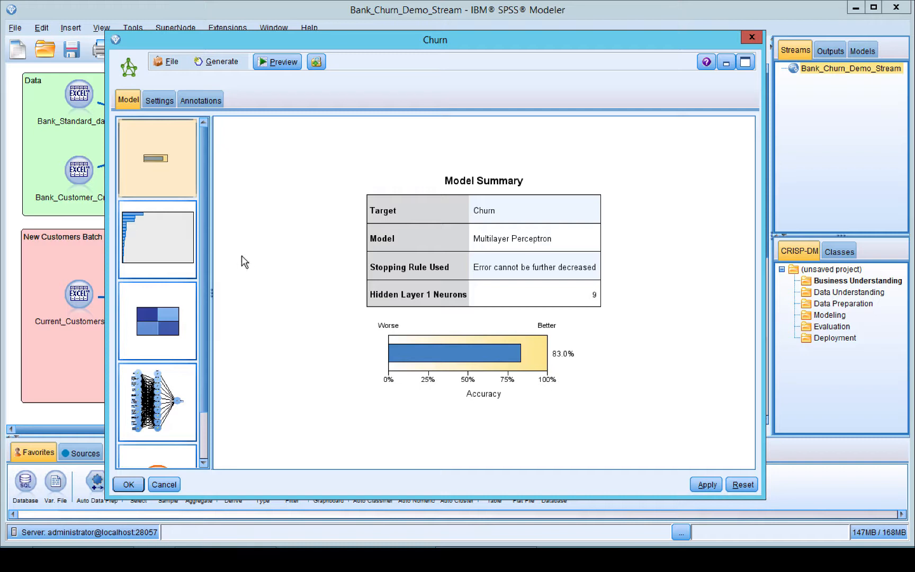
left_click(154, 235)
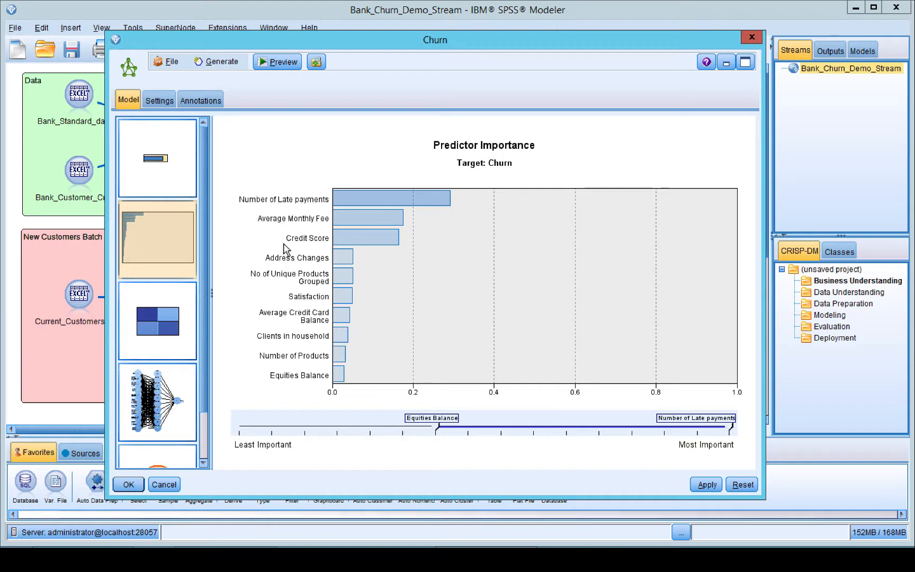
- Review the Churn model's classification table, network diagram and training information, and close the model viewer
left_click(179, 328)
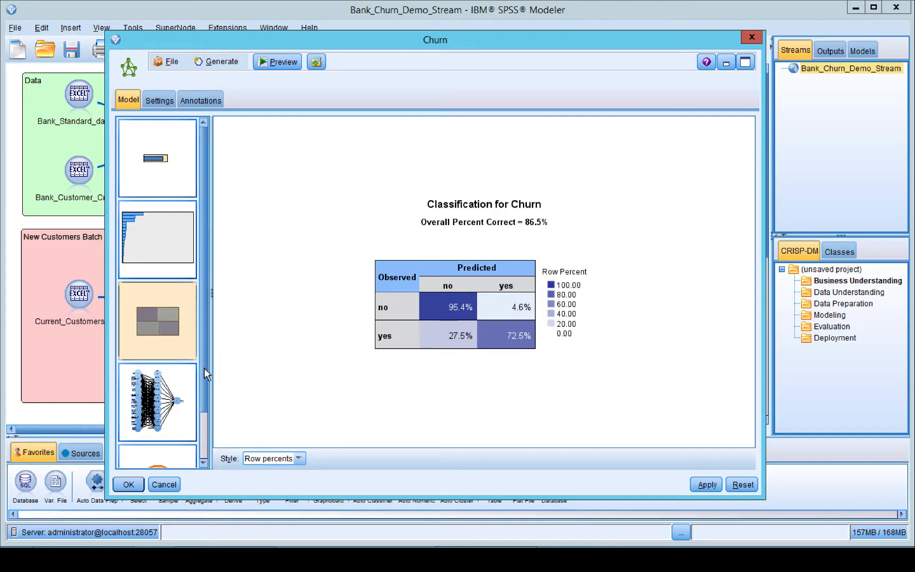
left_click_drag(204, 367, 206, 429)
left_click(172, 367)
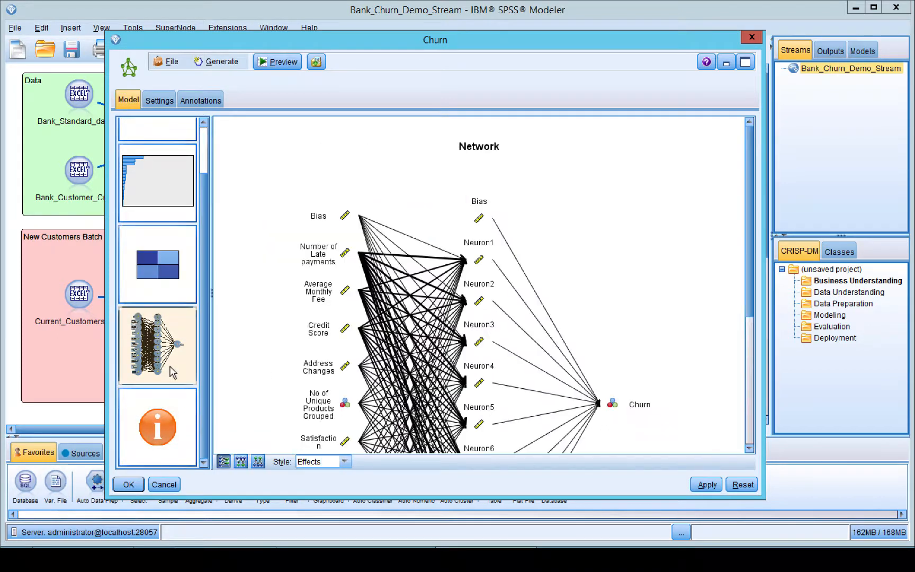
left_click_drag(751, 284, 750, 372)
left_click(168, 431)
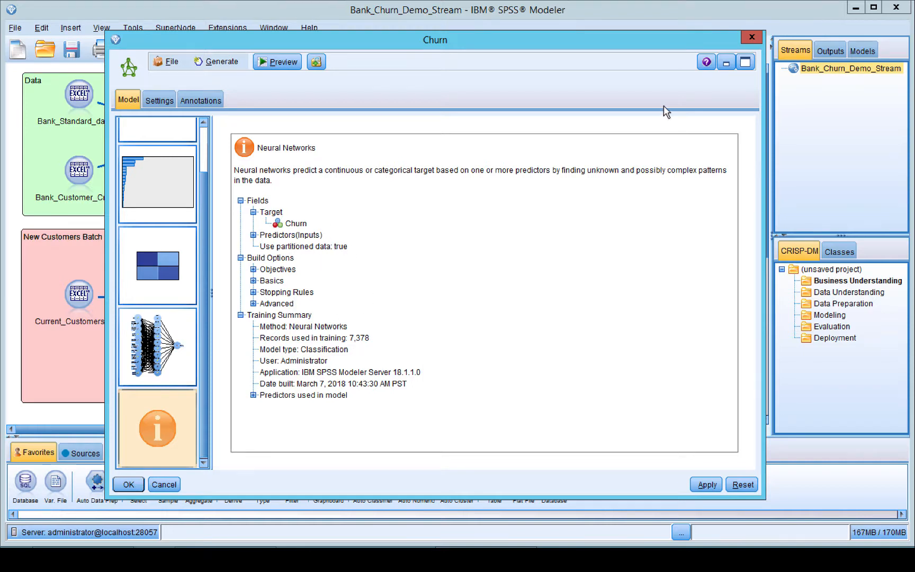
left_click(751, 37)
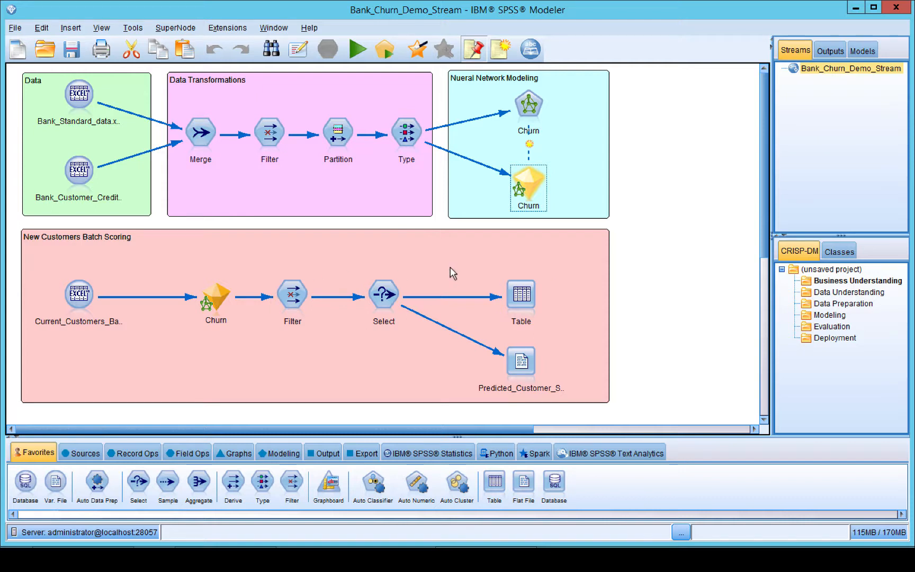
- Run the Table node in the New Customers Batch Scoring section to list the scored customers
left_click(528, 296)
key("ctrl+e")
double_click(527, 296)
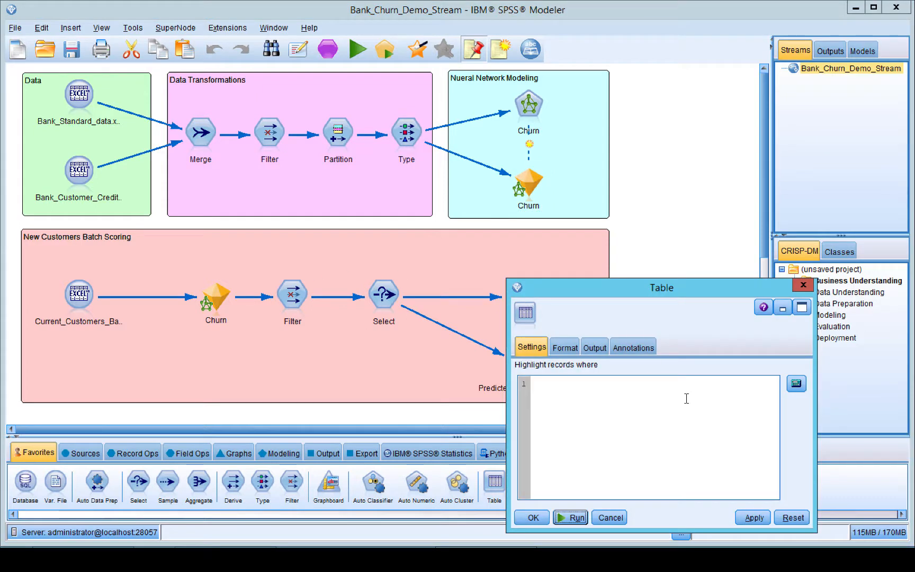
left_click(570, 516)
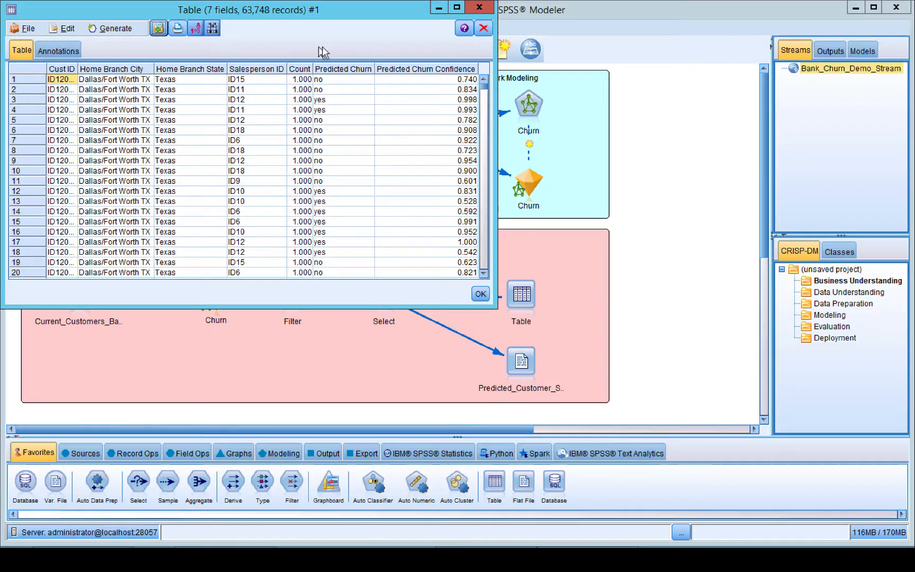
- Enlarge and reposition the output table window, and widen the Cust ID column so the full IDs fit
left_click_drag(491, 305, 642, 389)
left_click_drag(366, 12, 494, 35)
left_click_drag(205, 93, 236, 93)
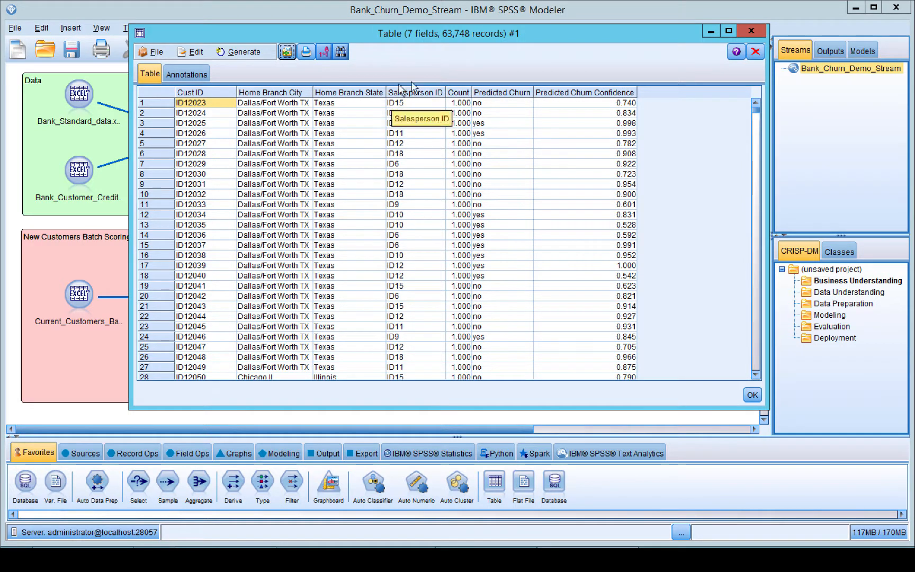
- Inspect Predicted Churn and Predicted Churn Confidence for the first and third records, and close the output table
left_click(500, 103)
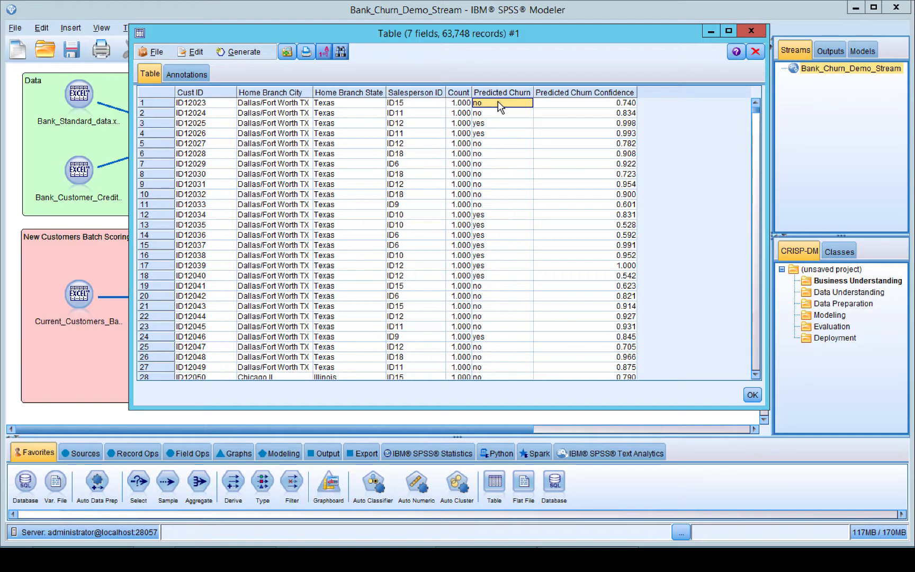
left_click(558, 105)
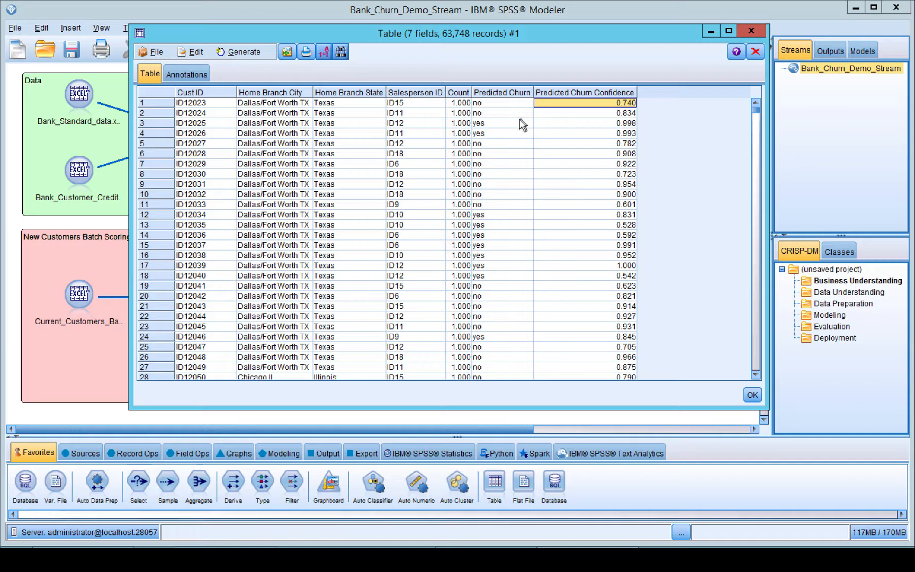
left_click(512, 124)
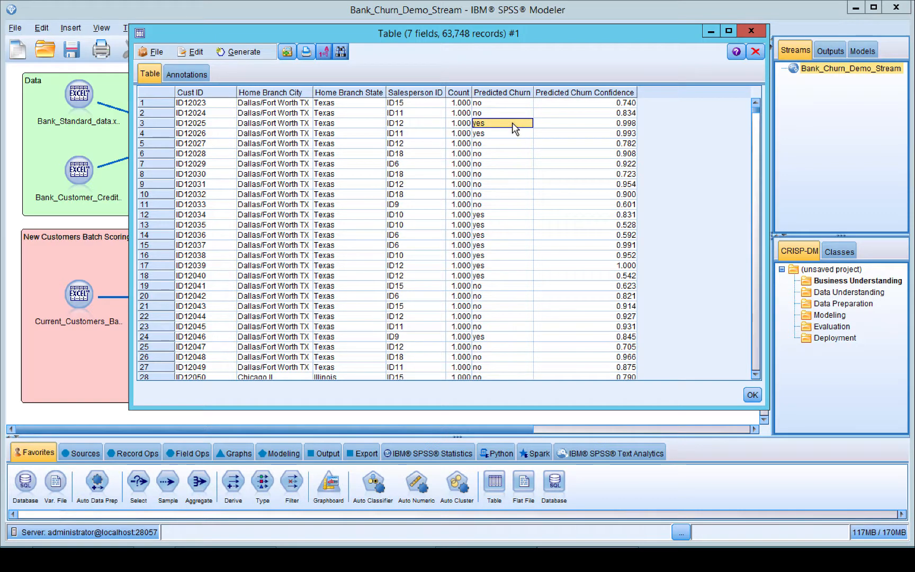
left_click(575, 123)
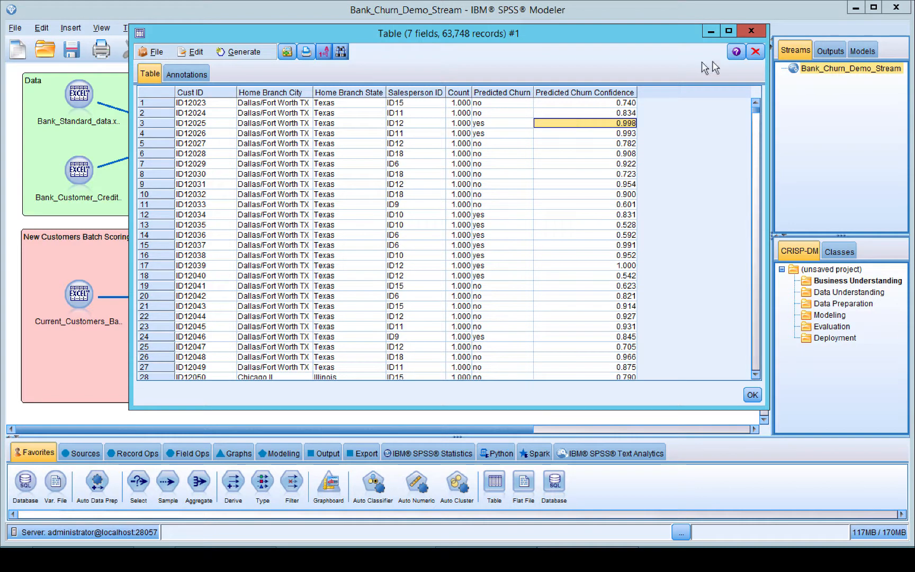
left_click(755, 51)
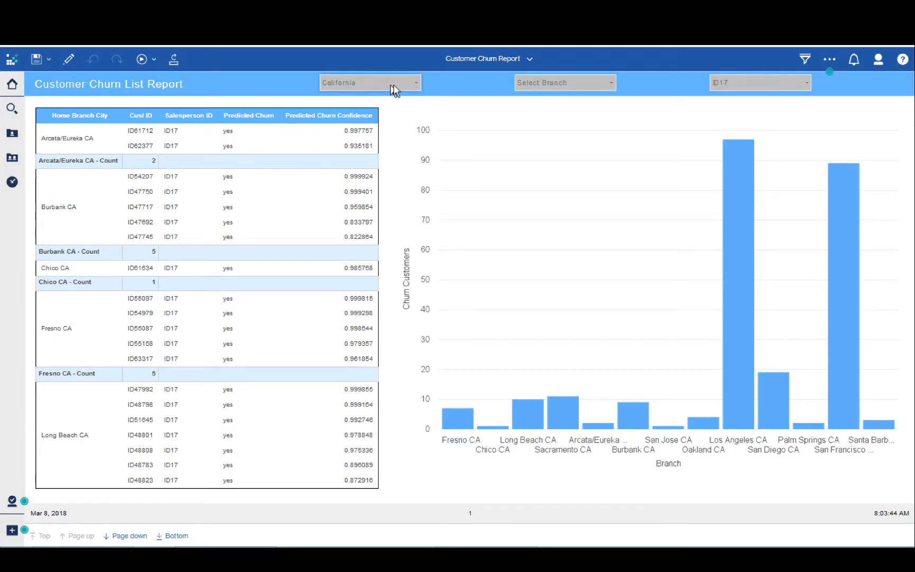
- Check which branches and sales employee IDs the Customer Churn Report filters offer
left_click(607, 84)
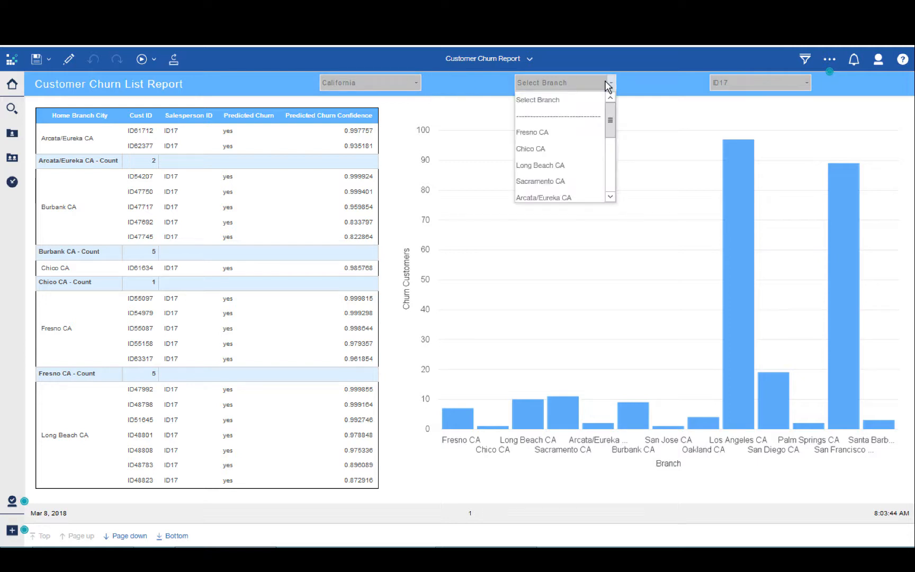
left_click(608, 85)
left_click(805, 83)
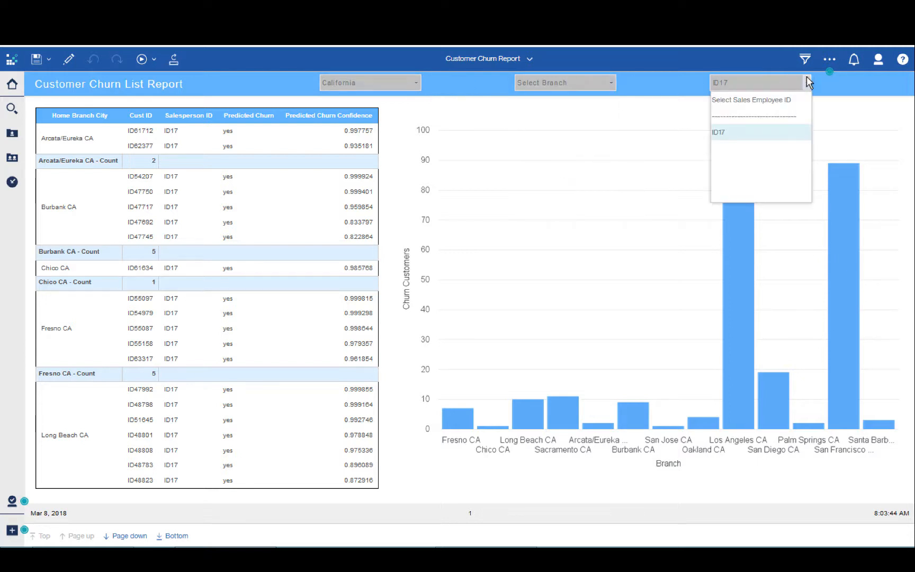
left_click(800, 86)
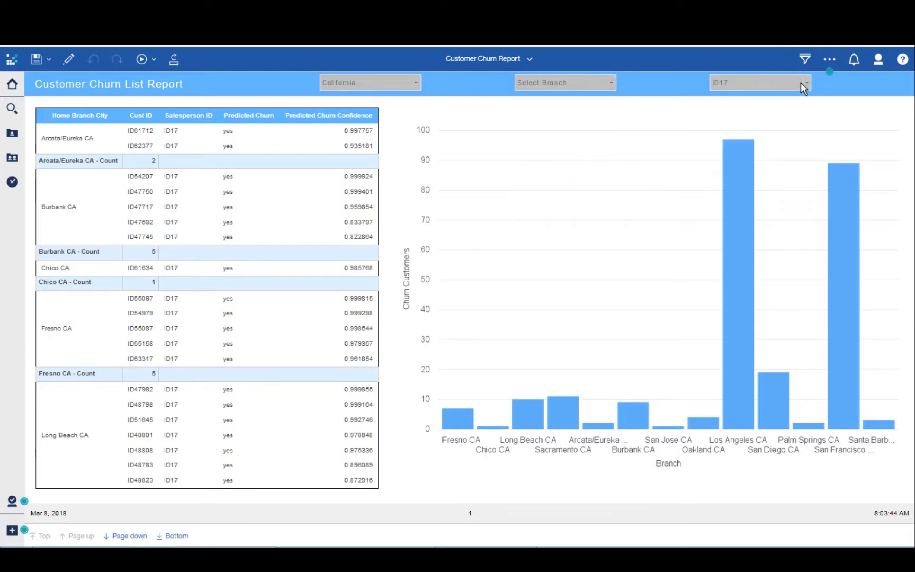
- Clear the state and sales employee ID filters of the Customer Churn List Report
left_click(416, 84)
left_click(366, 100)
left_click(807, 84)
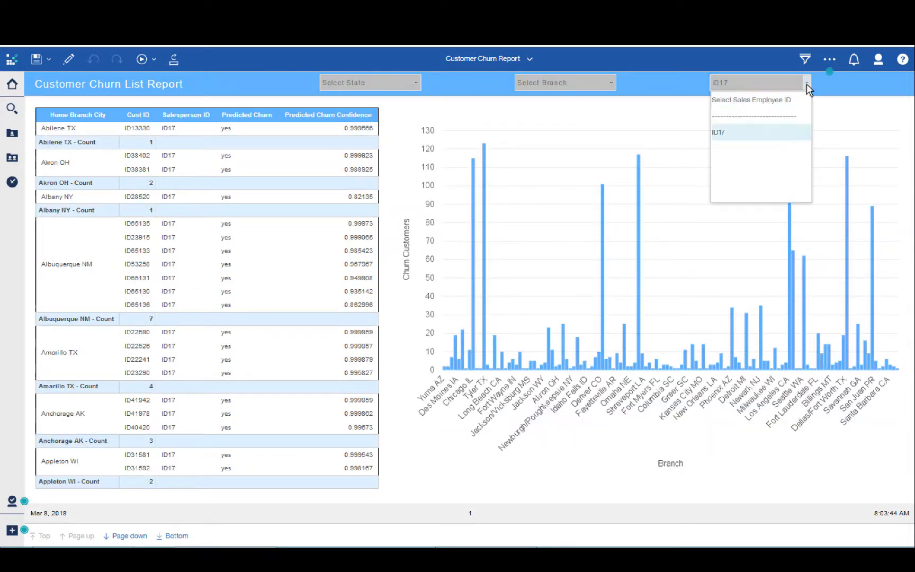
left_click(767, 101)
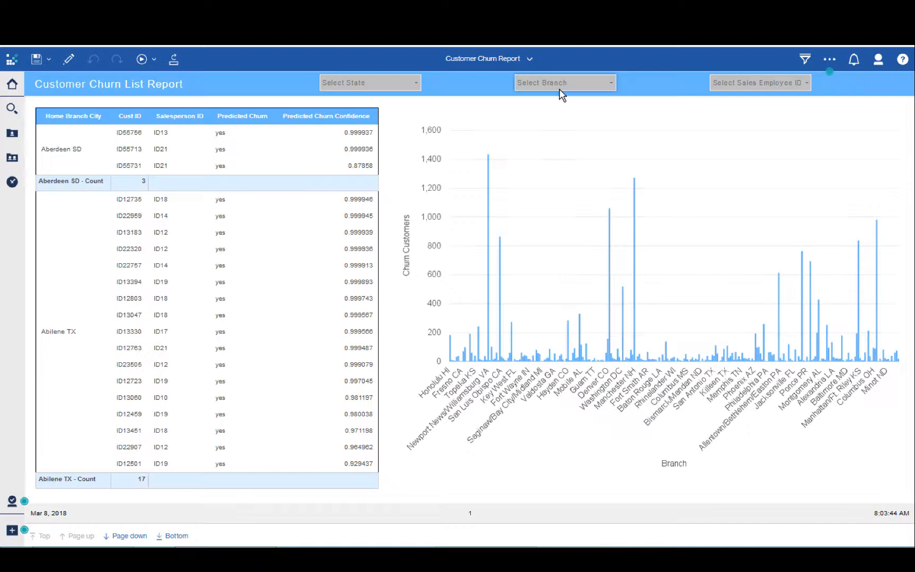
- Filter the Customer Churn List Report to the state of Washington
left_click(415, 84)
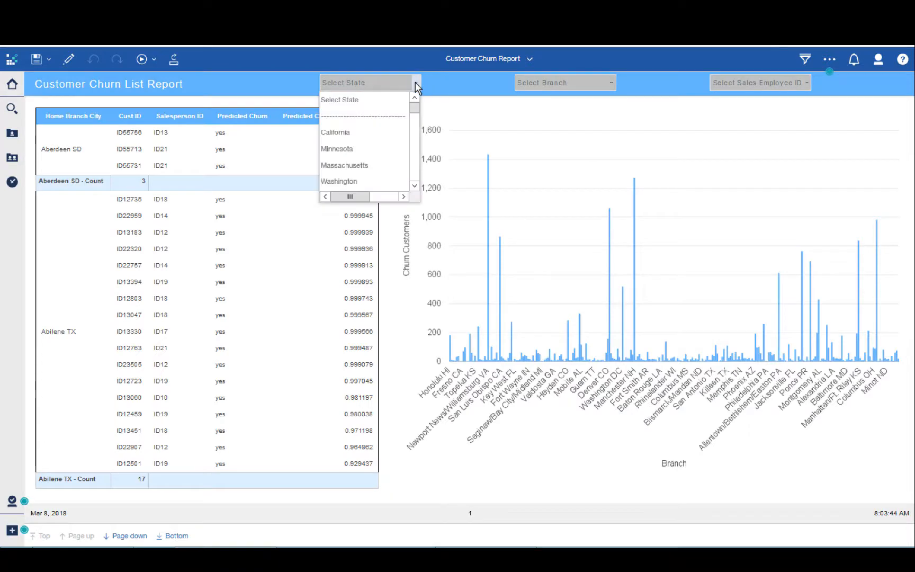
left_click(415, 186)
left_click(414, 186)
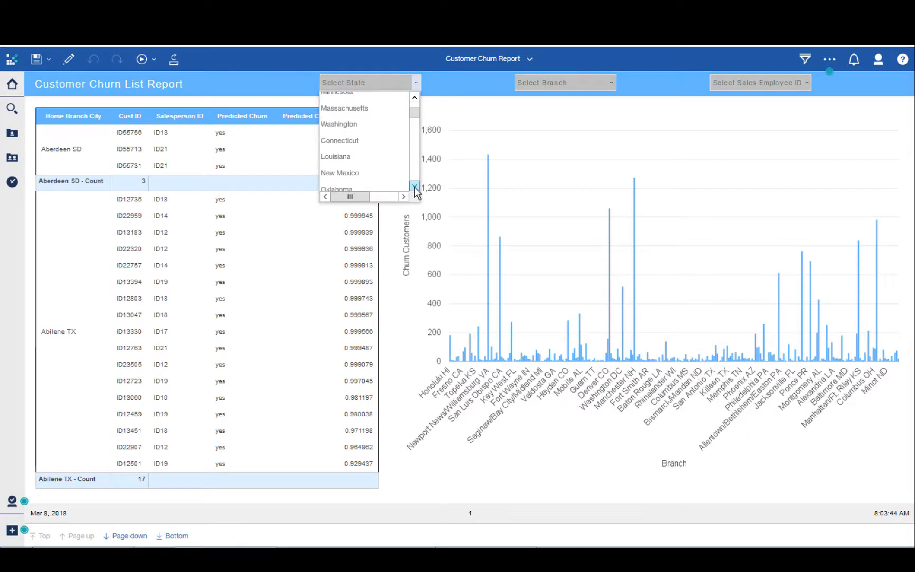
left_click(352, 125)
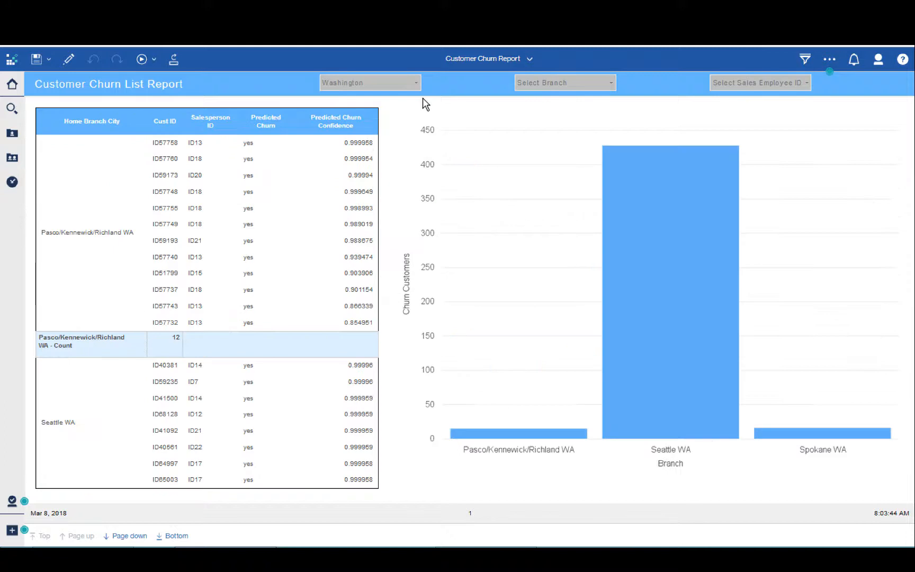
- Narrow the churn report to the Seattle WA branch and examine its list of predicted churn customers
left_click(677, 248)
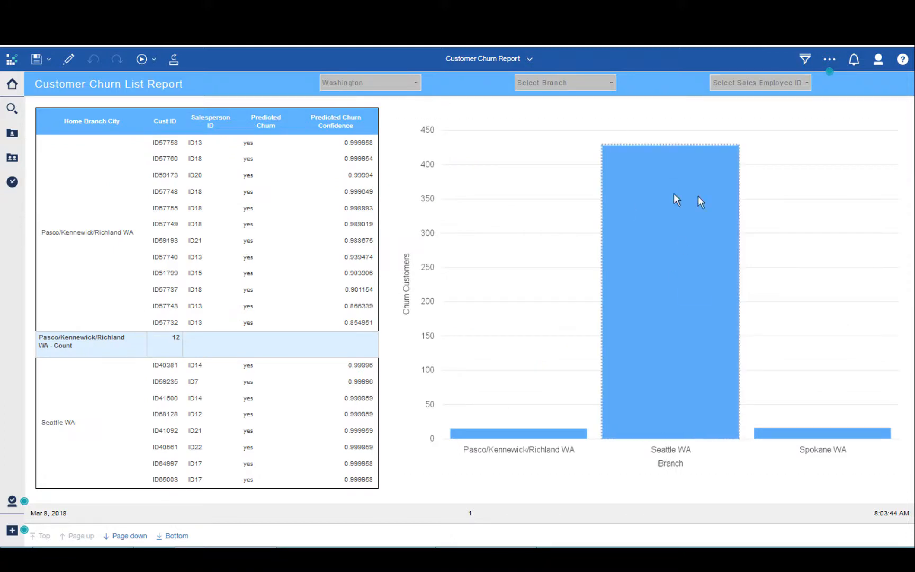
left_click(609, 84)
left_click(557, 148)
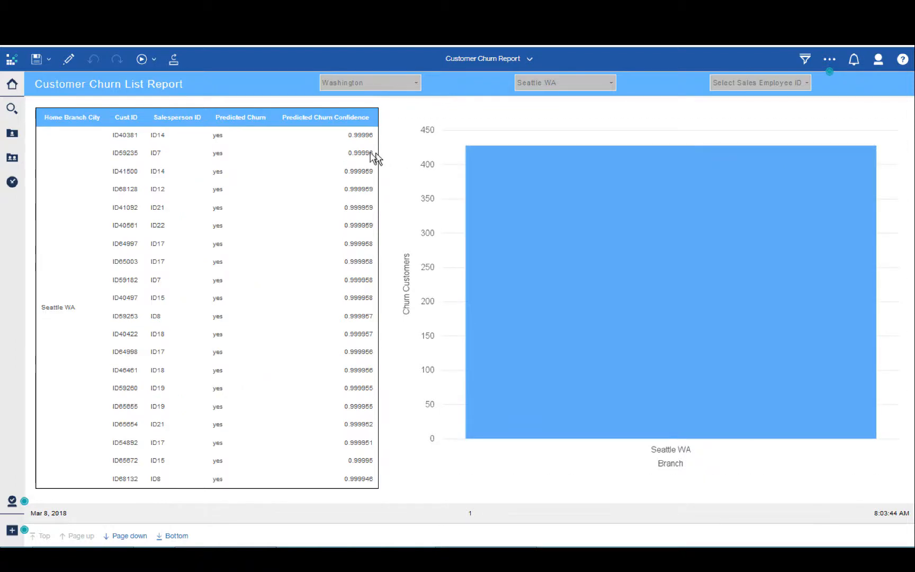
left_click(258, 156)
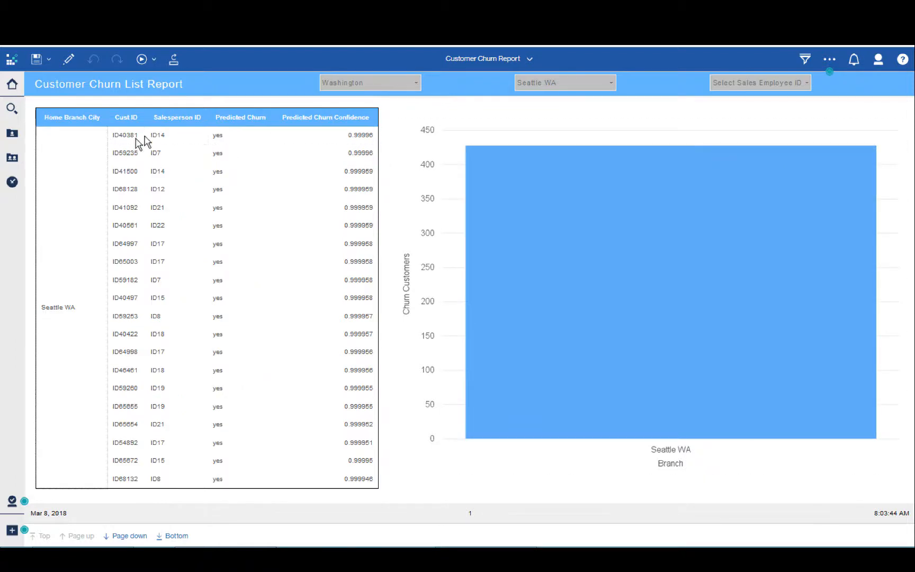